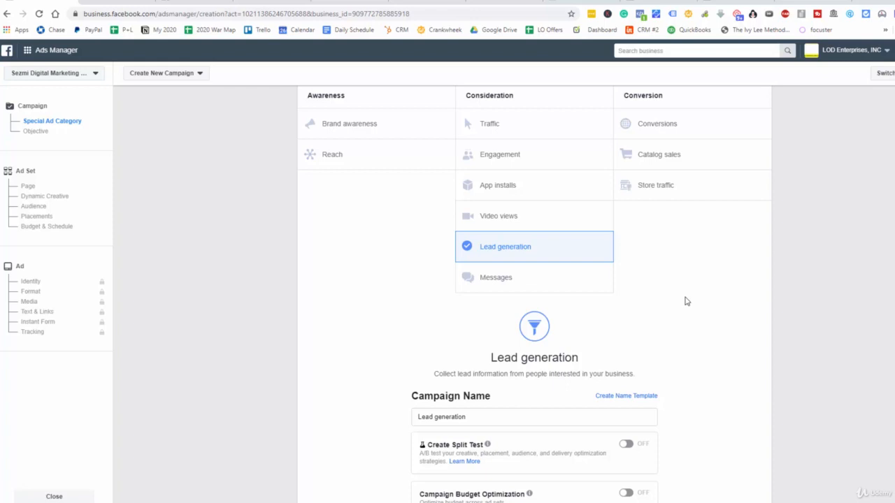
# Name the lead generation campaign "Dental Implant Lead Gen" and name its ad set "25-65 M/F".
pyautogui.scroll(-2, 832, 329)
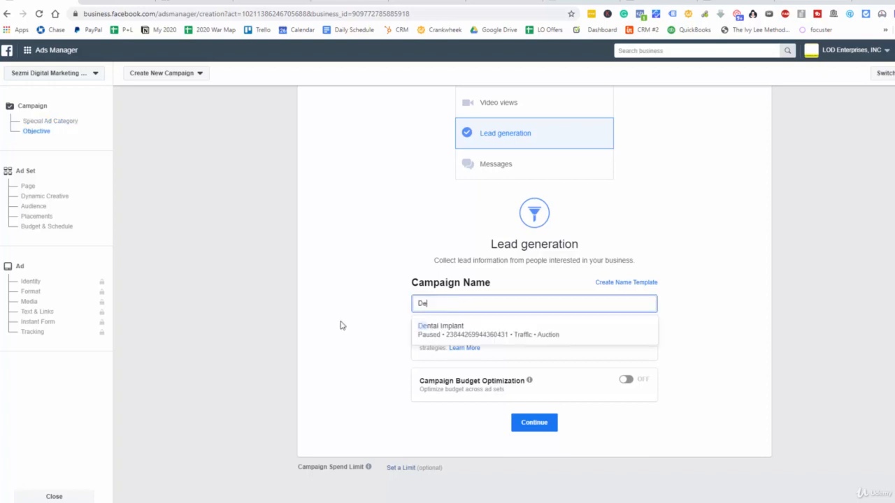
pyautogui.press('BackSpace')
pyautogui.write('ntal Implant Lead GEn')
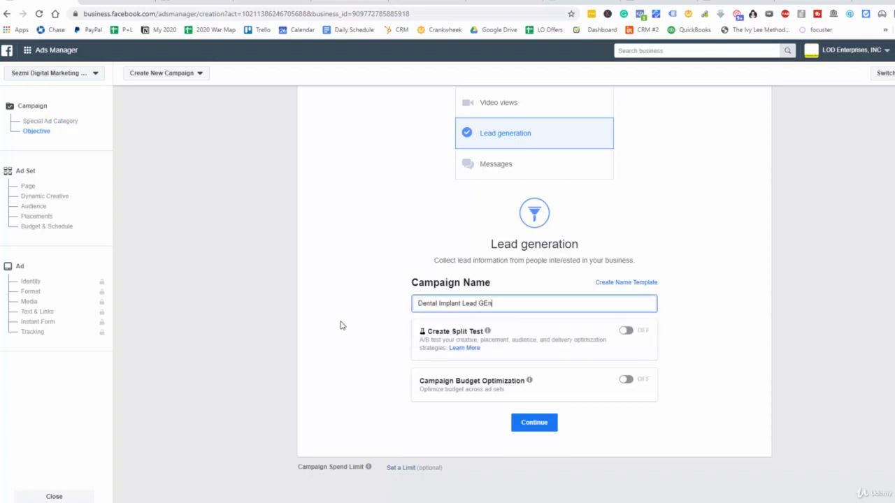
pyautogui.press('BackSpace')
pyautogui.write('en')
pyautogui.click(542, 424)
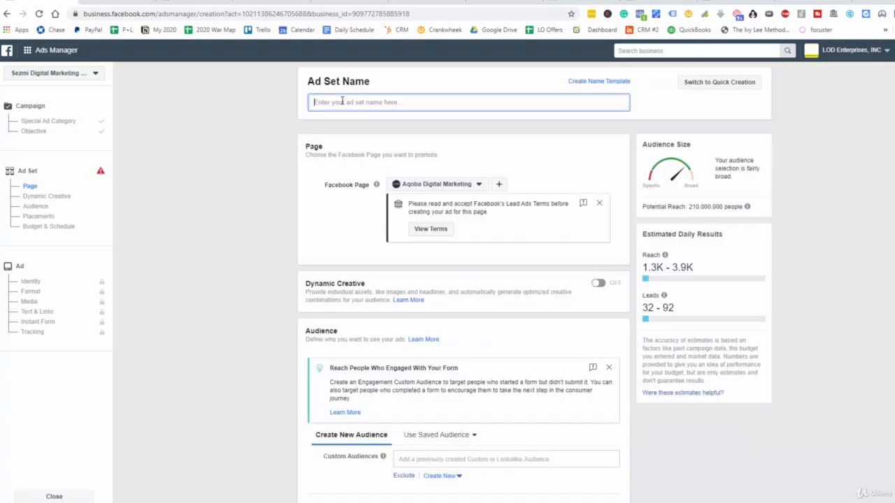
pyautogui.write('25-65 M/F')
# Replace the United States audience location with the street address shown on the Dental Care Seattle website.
pyautogui.scroll(-3, 510, 285)
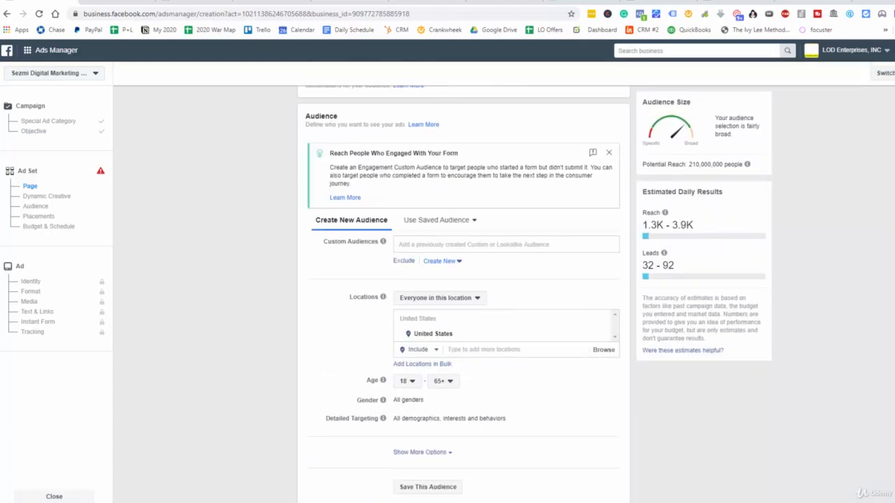
pyautogui.click(119, 2)
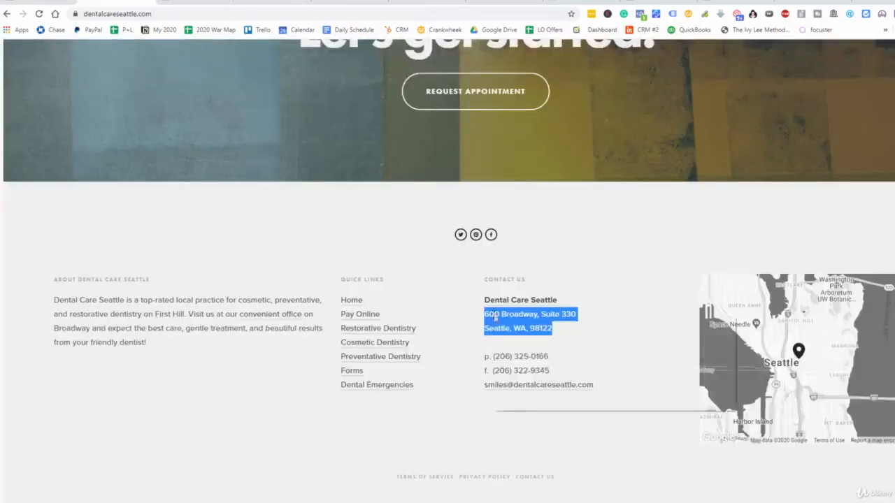
pyautogui.click(39, 2)
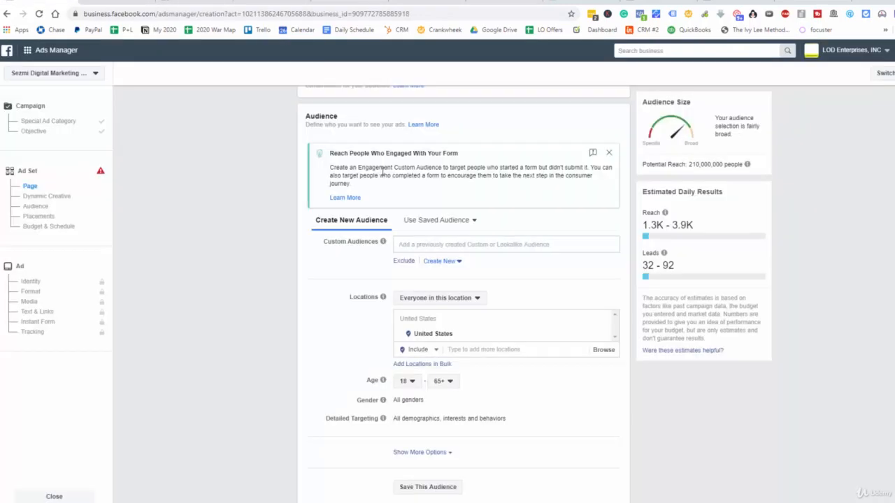
pyautogui.click(602, 335)
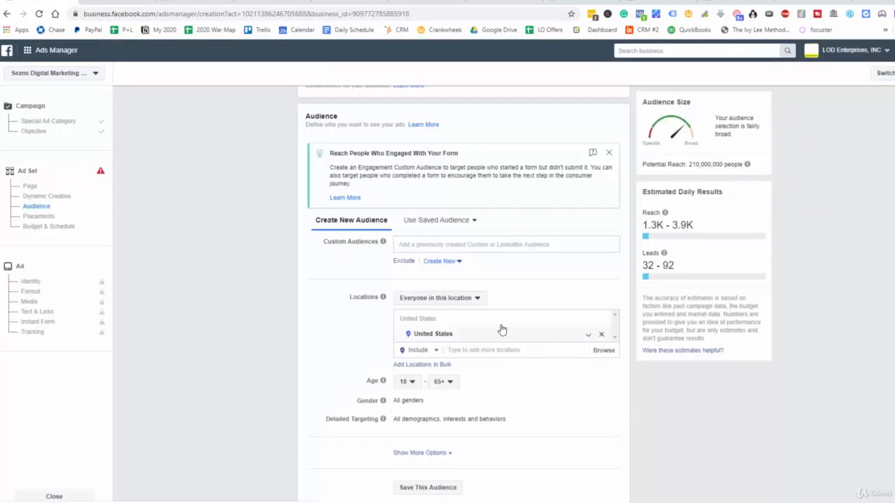
pyautogui.click(474, 366)
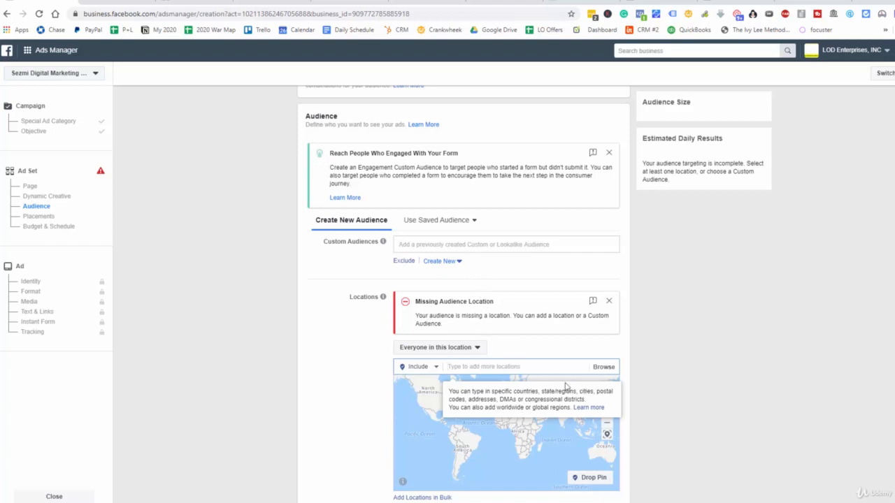
pyautogui.write('600 Broadway, Suite 330 Seattle, WA, 98122')
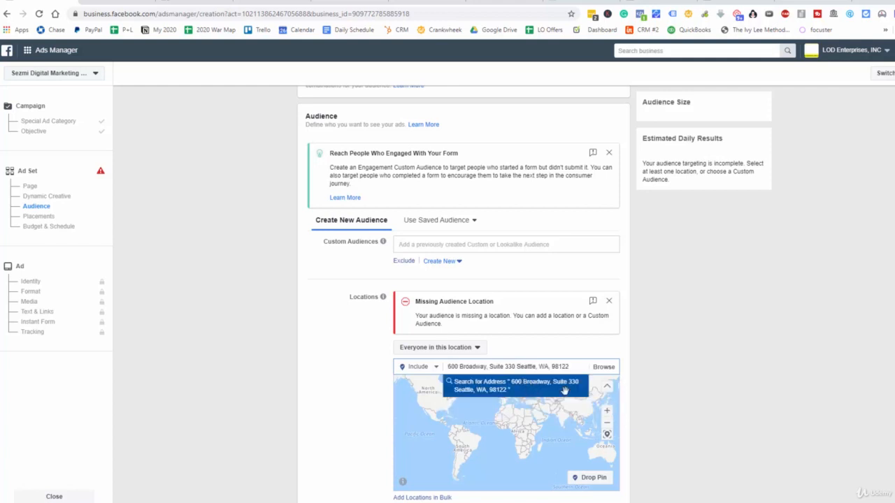
pyautogui.click(531, 387)
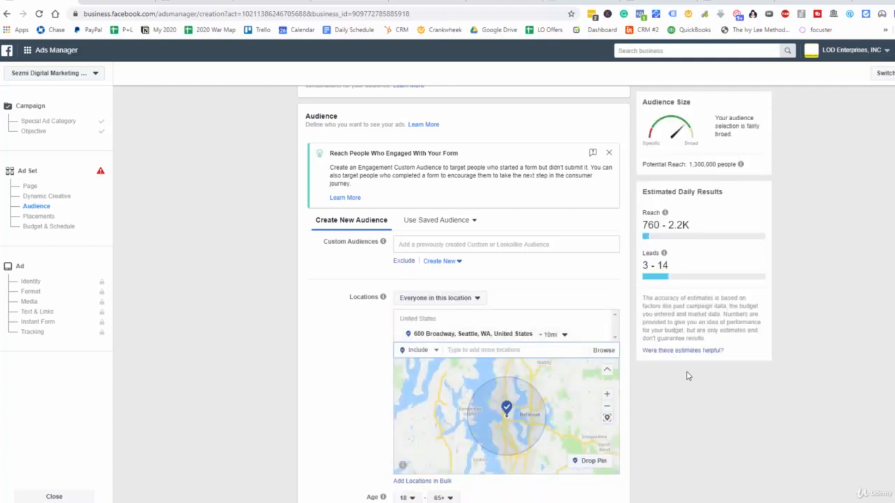
# Set the audience age range to 25–55 and continue to the ad setup.
pyautogui.scroll(-3, 687, 374)
pyautogui.click(409, 297)
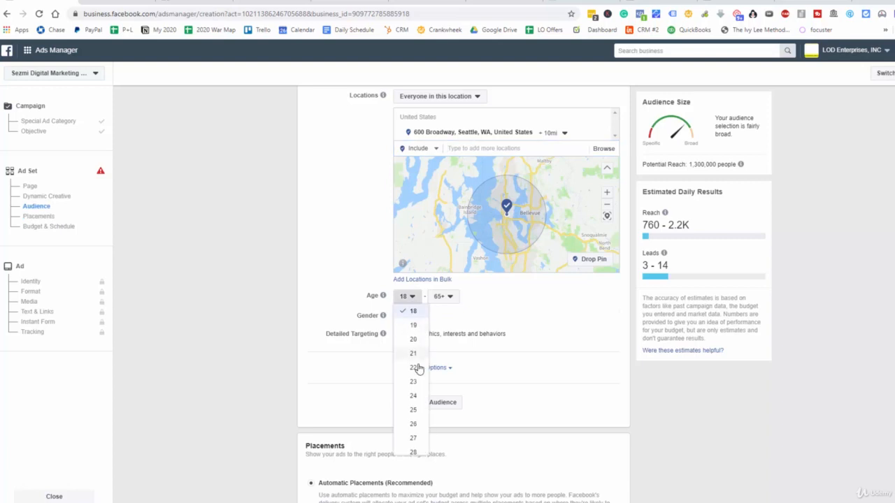
pyautogui.click(427, 388)
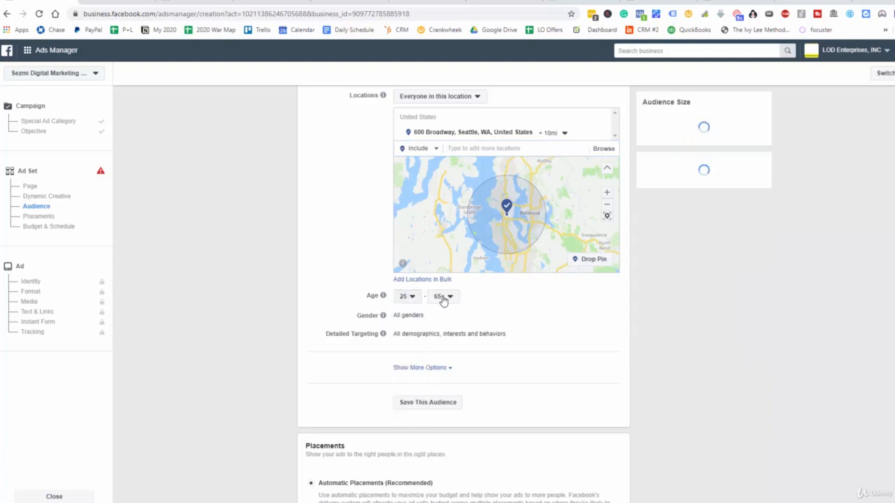
pyautogui.click(443, 297)
pyautogui.click(459, 310)
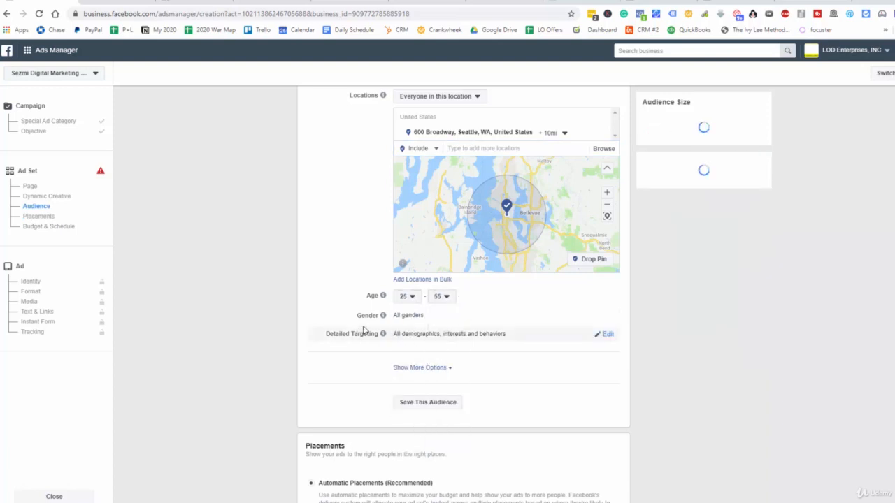
pyautogui.scroll(-10, 365, 329)
pyautogui.click(607, 496)
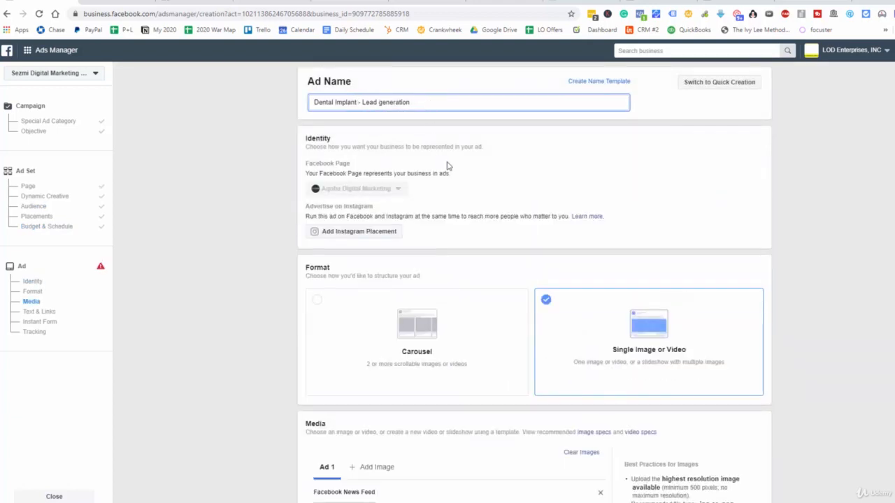
# Search the stock photos for "implant" and use the blue 1000 × 715 dental implant model picture as the ad image.
pyautogui.scroll(-3, 448, 165)
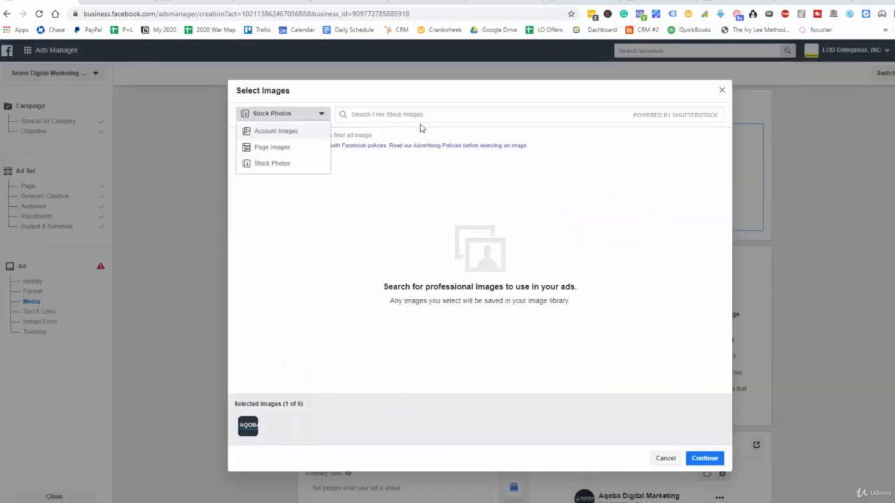
pyautogui.click(419, 115)
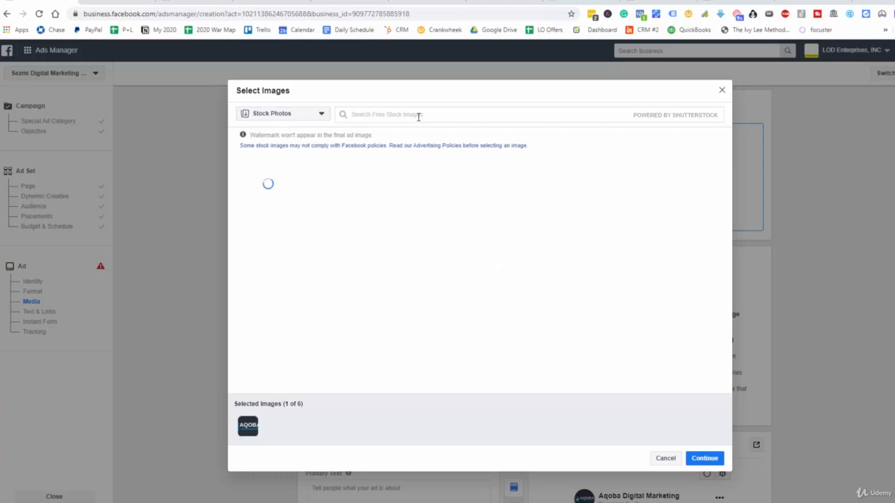
pyautogui.write('implant')
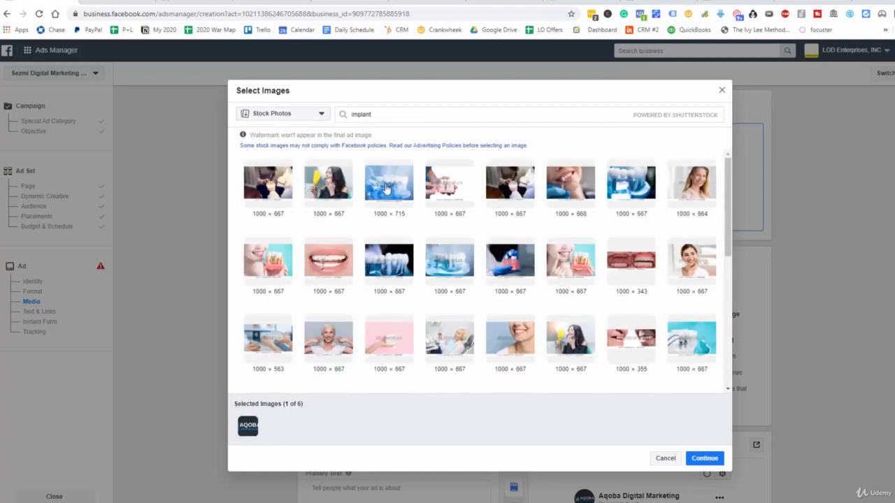
pyautogui.click(386, 189)
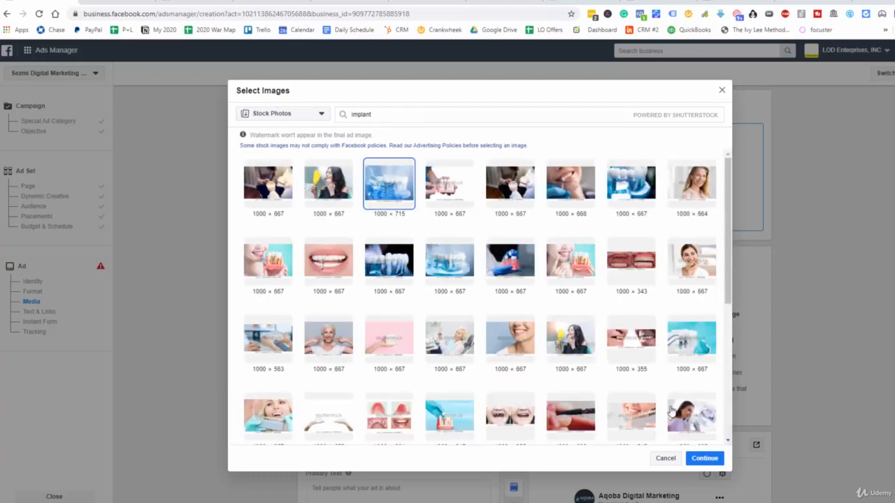
pyautogui.click(704, 458)
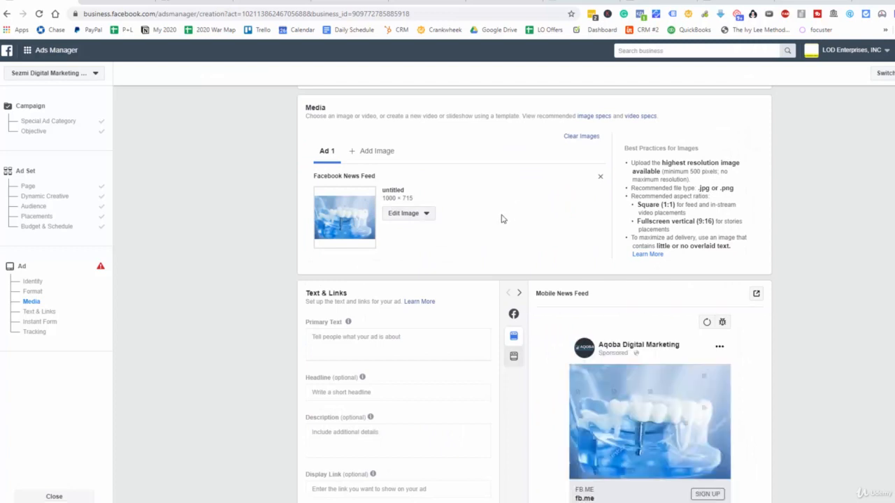
# Create a new instant form for the ad and set its form type to Higher Intent.
pyautogui.scroll(-2, 487, 224)
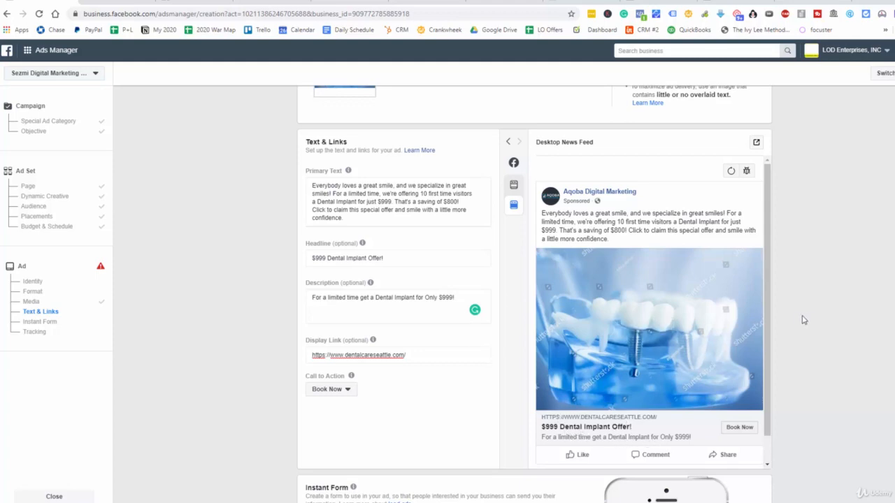
pyautogui.scroll(-6, 804, 318)
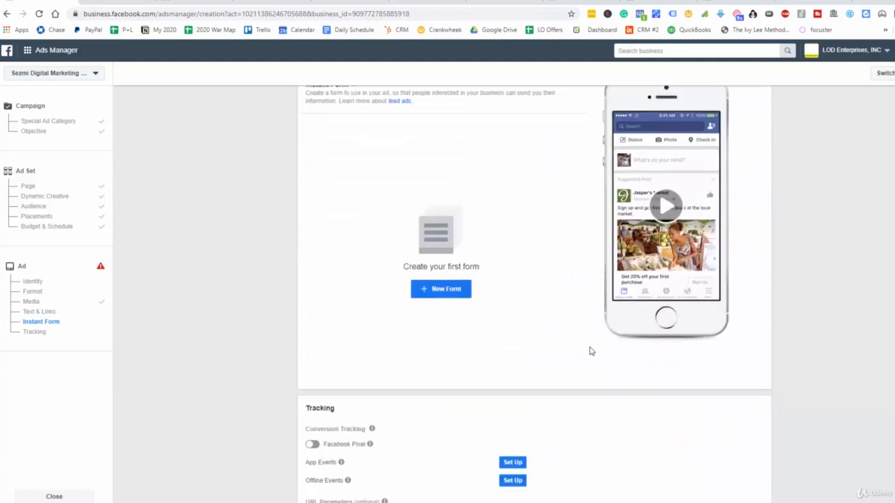
pyautogui.scroll(-3, 584, 346)
pyautogui.scroll(5, 454, 356)
pyautogui.click(453, 395)
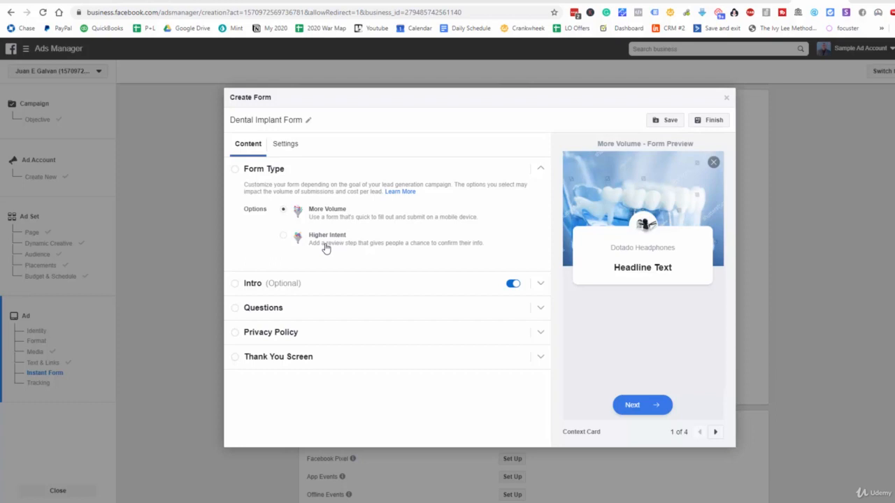
pyautogui.click(326, 246)
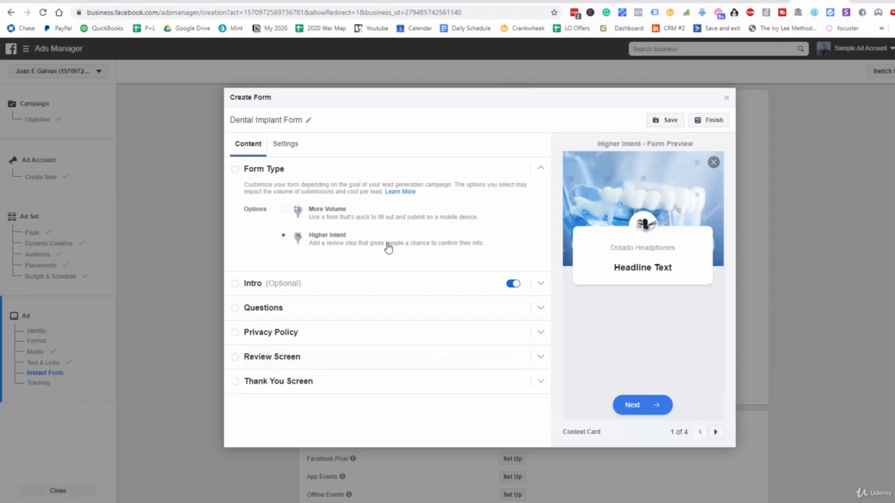
# Set the headline of the form's intro to "Get your $999 Dental Implant NOW!".
pyautogui.click(540, 284)
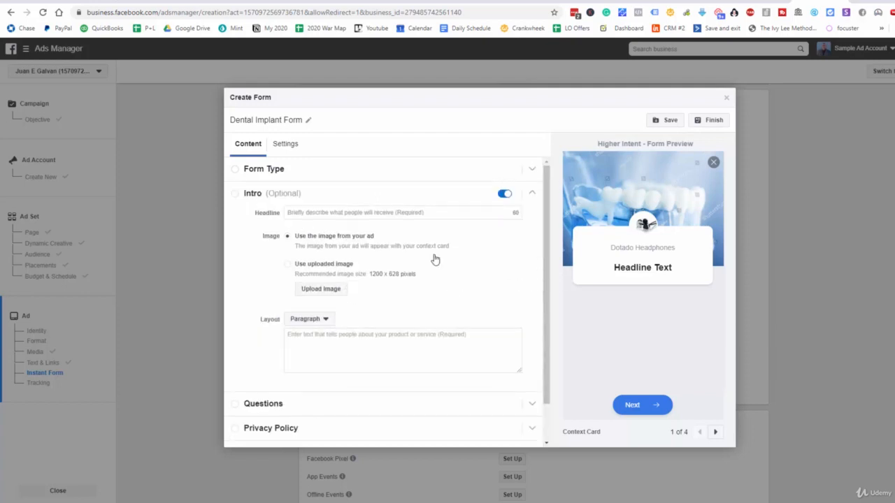
pyautogui.click(411, 214)
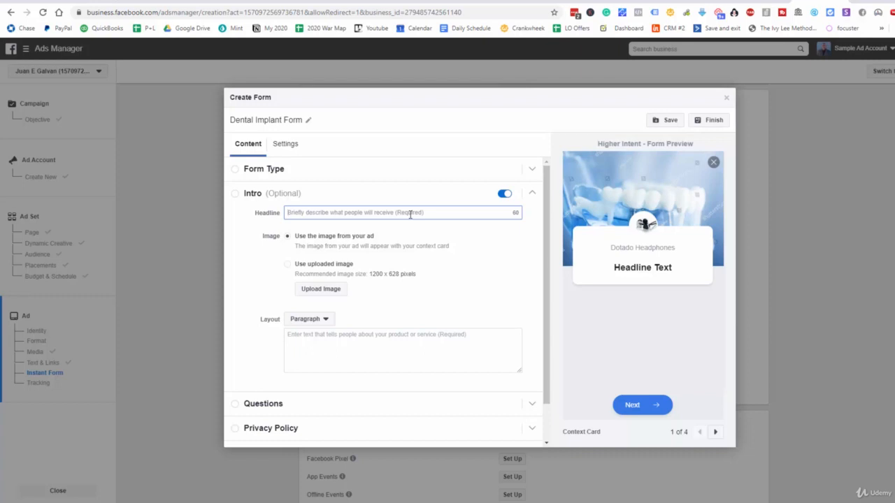
pyautogui.write('Get your ')
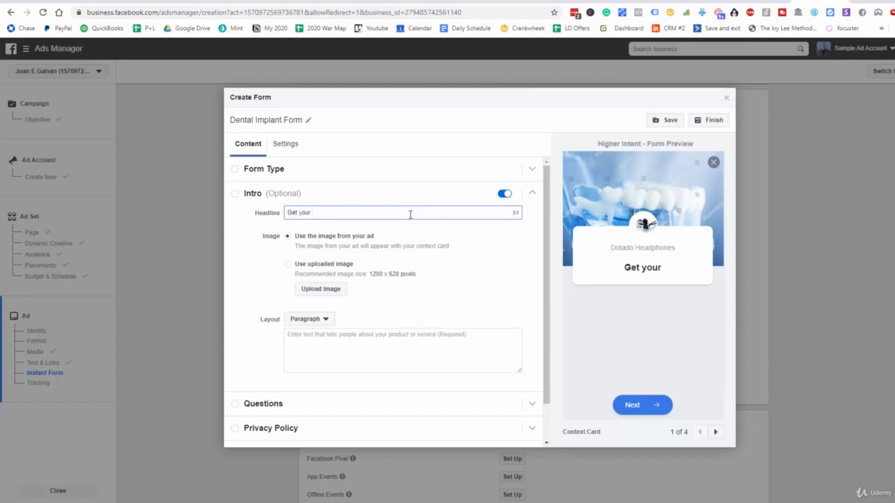
pyautogui.write('$999')
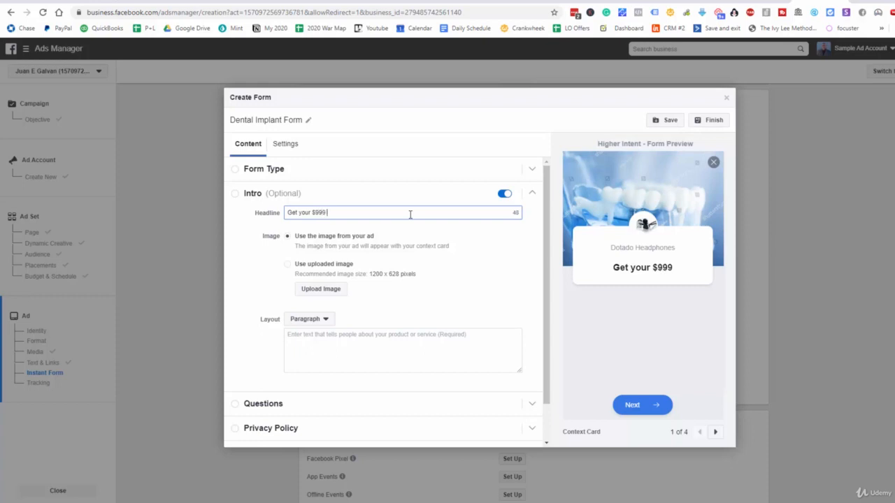
pyautogui.write(' De')
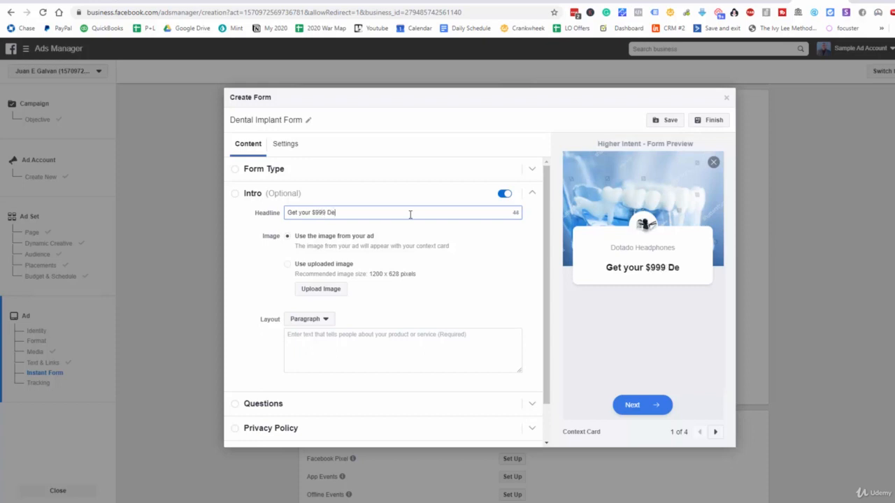
pyautogui.write('ntal IMpl')
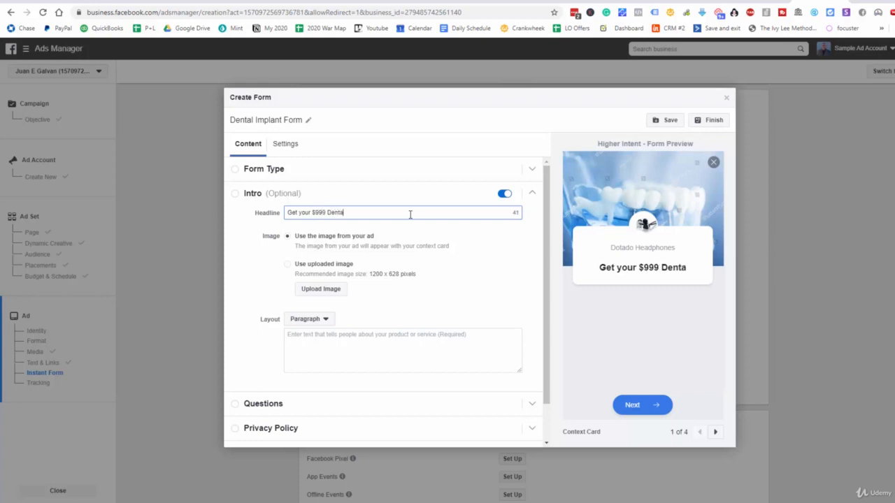
pyautogui.press('BackSpace')
pyautogui.press('BackSpace')
pyautogui.press('BackSpace')
pyautogui.write('mp')
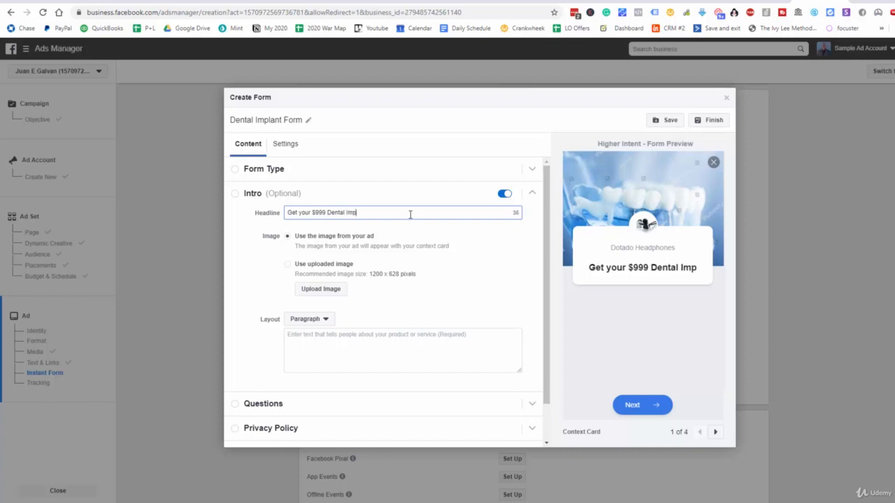
pyautogui.write('lant Now')
pyautogui.press('BackSpace')
pyautogui.press('BackSpace')
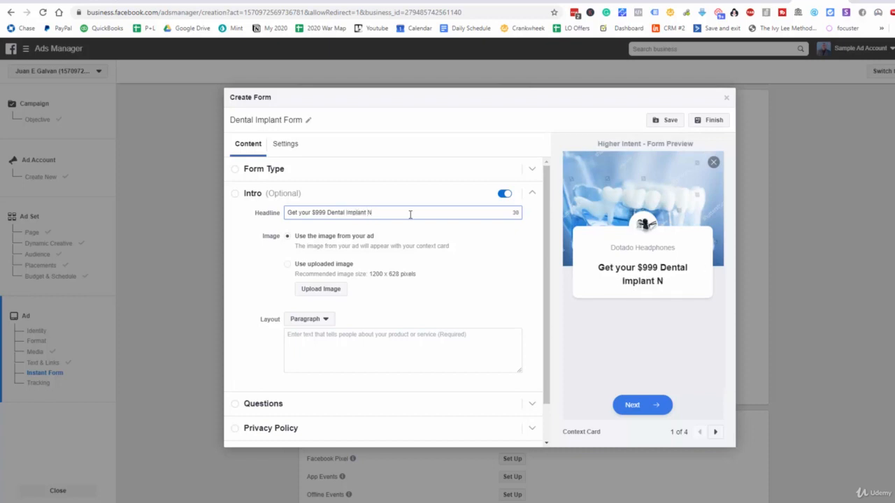
pyautogui.write('OW!')
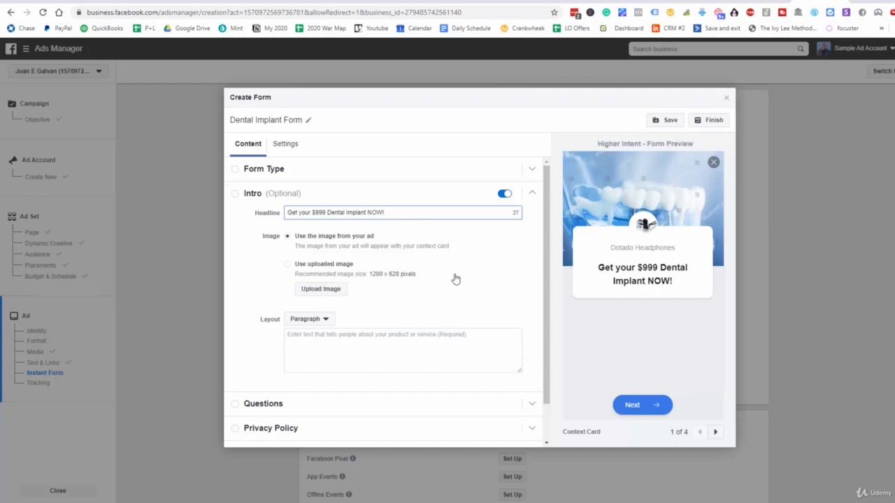
# Set the intro's paragraph text to "Get your $999 Dental implant offer before time runs out.".
pyautogui.click(331, 341)
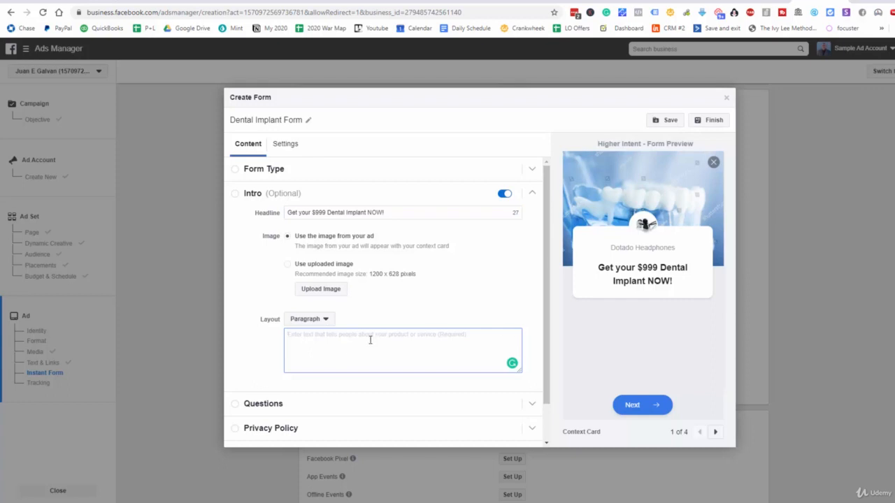
pyautogui.write('G')
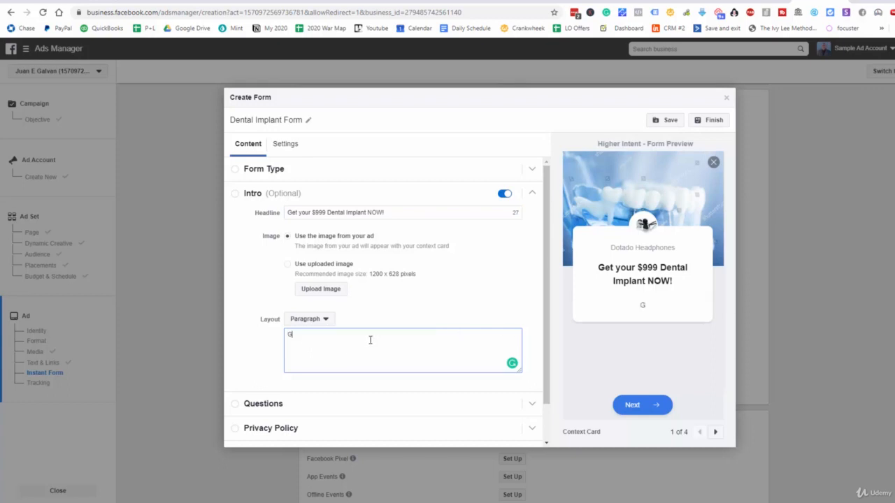
pyautogui.write('et your $999')
pyautogui.write(' Denta')
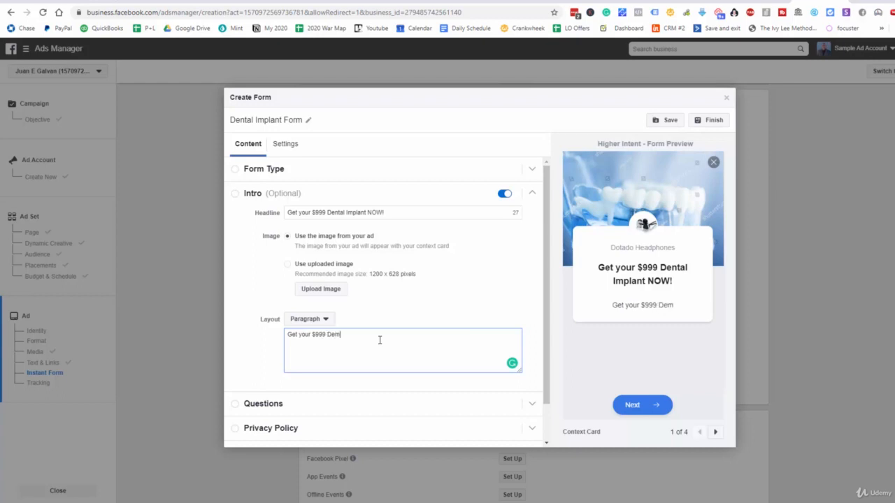
pyautogui.write('l implant offer')
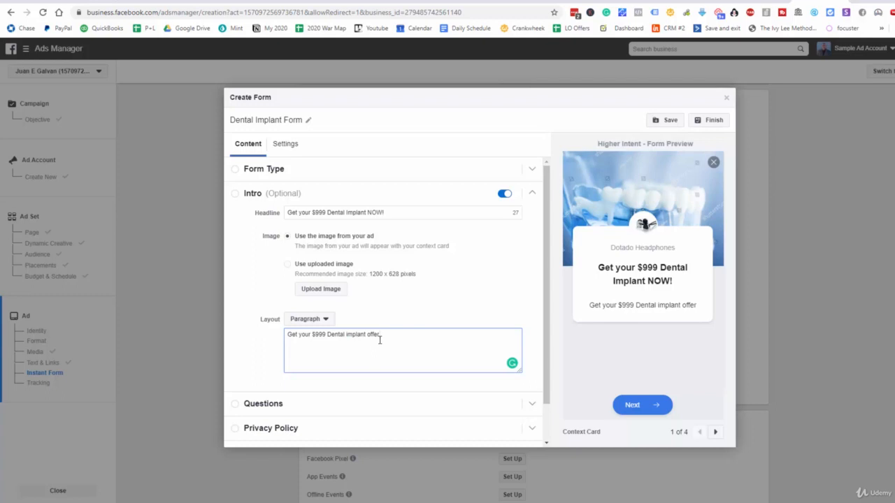
pyautogui.write(' before tim')
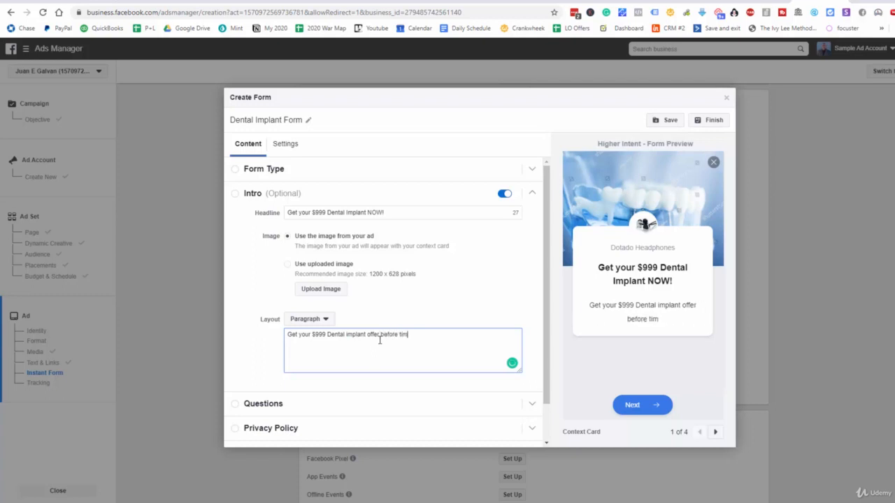
pyautogui.write('e runs out.')
# Move the Full name question above Email in the form's prefill questions.
pyautogui.scroll(-1, 394, 335)
pyautogui.click(258, 362)
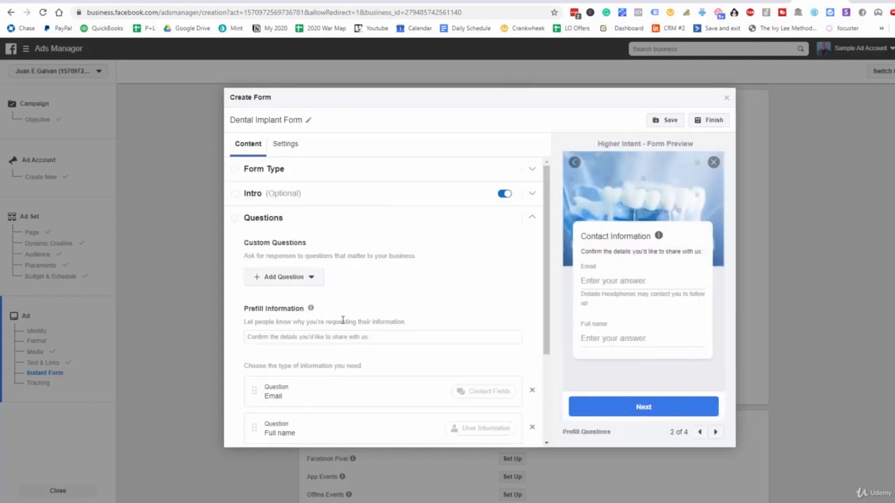
pyautogui.scroll(-1, 342, 318)
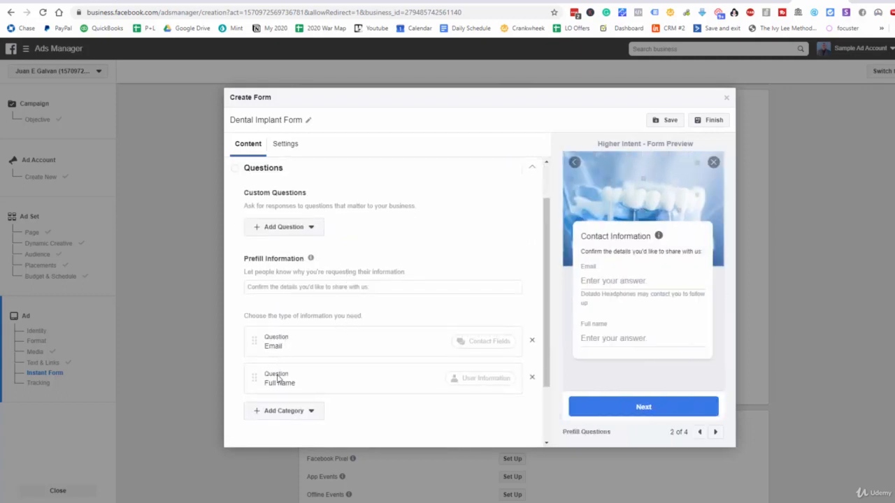
pyautogui.moveTo(276, 361); pyautogui.dragTo(252, 323)
# Add a Phone number contact field to the form's prefill questions.
pyautogui.click(313, 414)
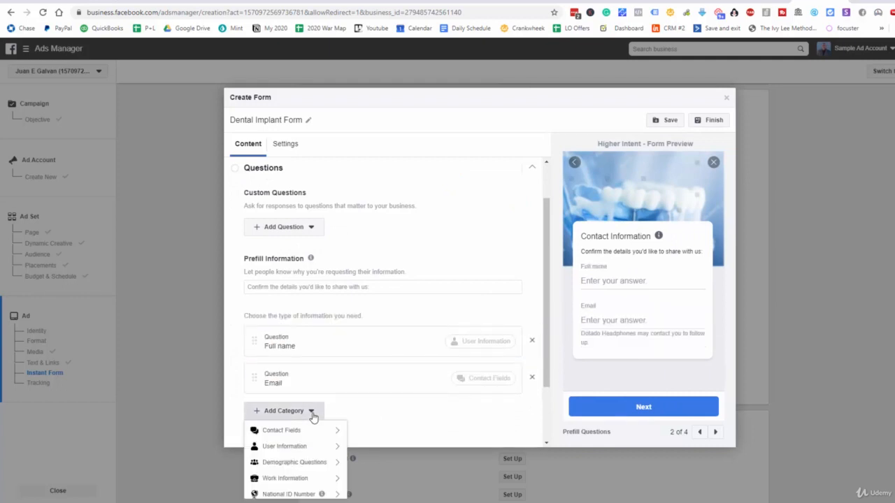
pyautogui.moveTo(309, 452)
pyautogui.moveTo(337, 431)
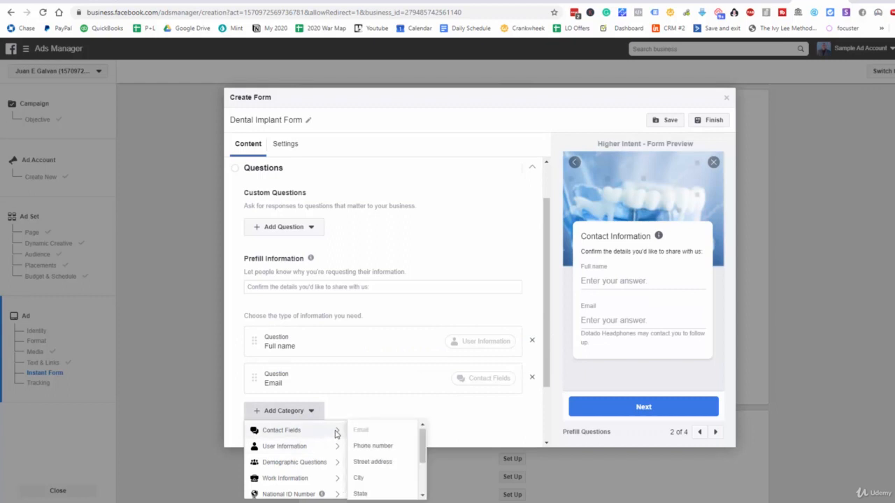
pyautogui.click(376, 447)
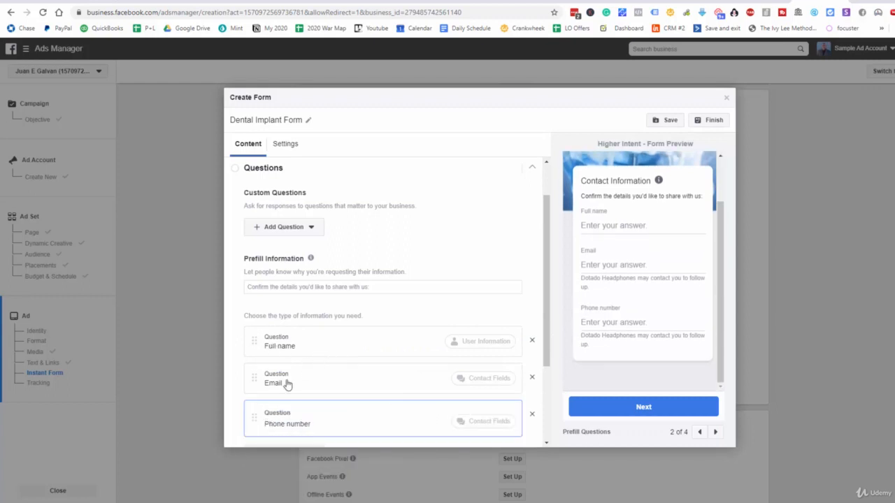
# Expand the form's Privacy Policy section, copy the address of the Dental Care Seattle privacy policy page and return to the form.
pyautogui.scroll(-3, 371, 385)
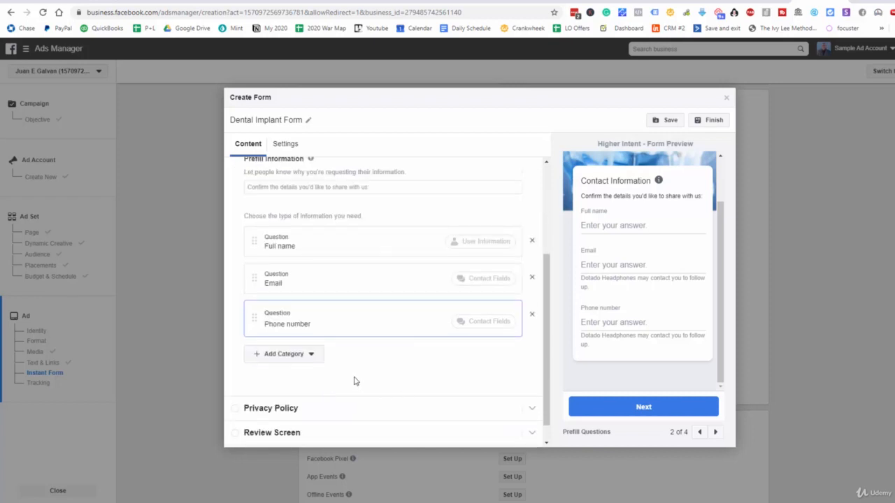
pyautogui.click(250, 410)
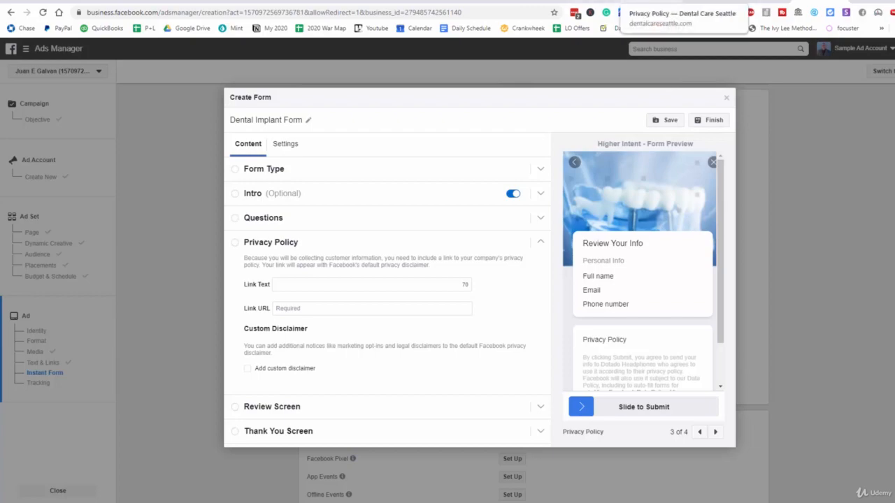
pyautogui.click(672, 3)
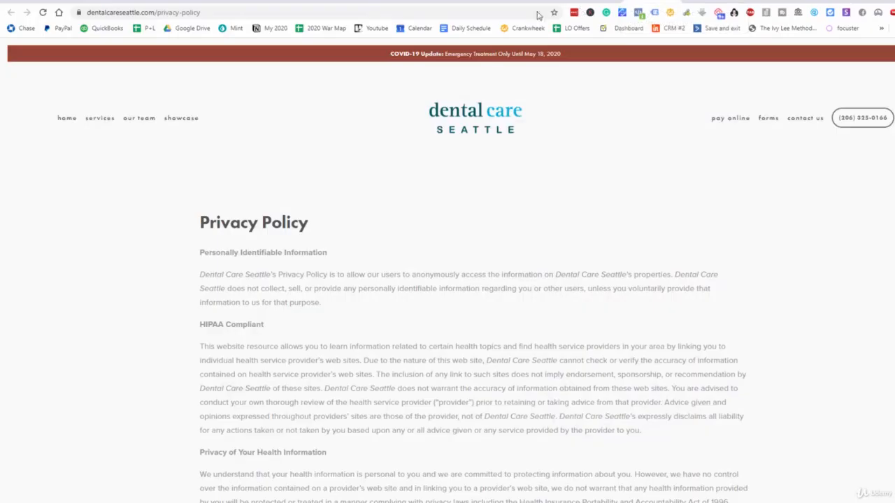
pyautogui.click(453, 12)
pyautogui.rightClick(453, 12)
pyautogui.click(496, 70)
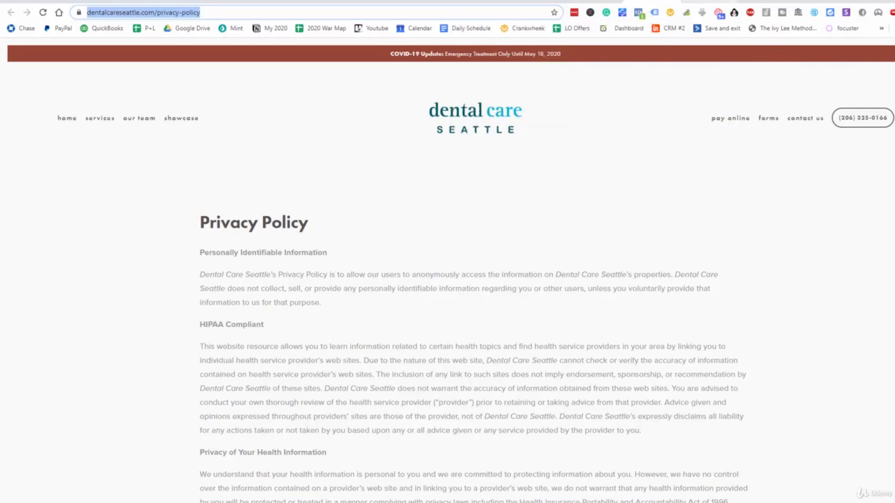
pyautogui.click(773, 3)
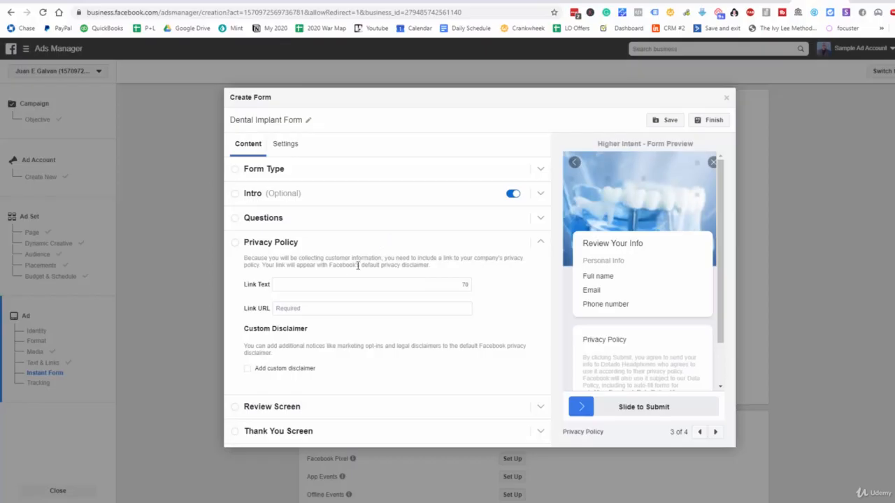
# Try using the copied privacy policy address as the link text and "Privacy Policy" as the link URL.
pyautogui.click(321, 287)
pyautogui.hotkey('ctrl', 'v')
pyautogui.click(315, 307)
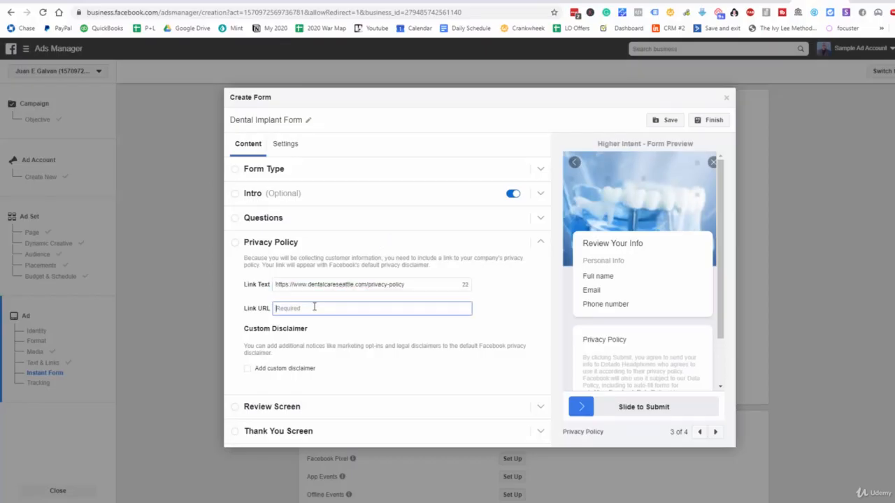
pyautogui.write('Priv')
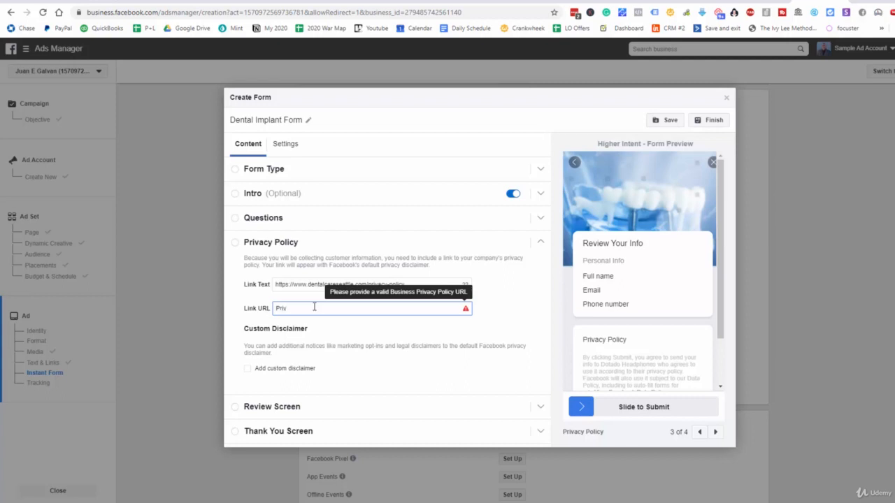
pyautogui.write('acy Policy')
pyautogui.tripleClick(334, 282)
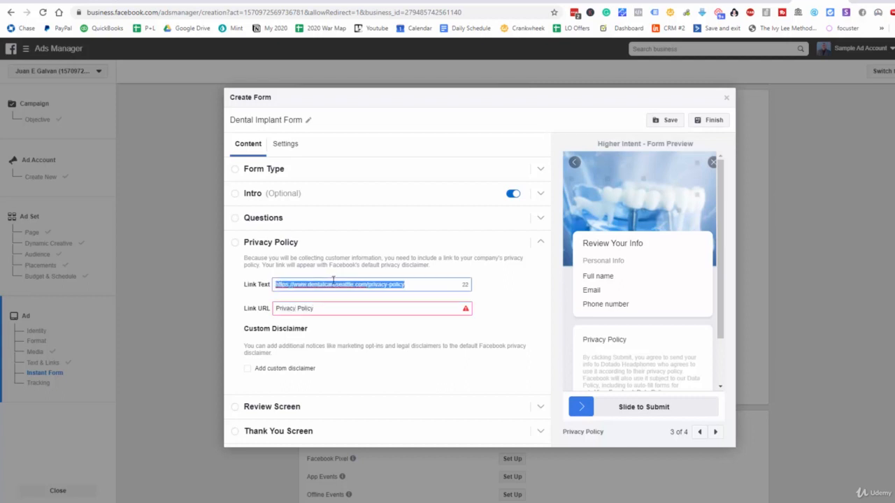
pyautogui.hotkey('ctrl', 'c')
pyautogui.tripleClick(340, 309)
pyautogui.hotkey('ctrl', 'v')
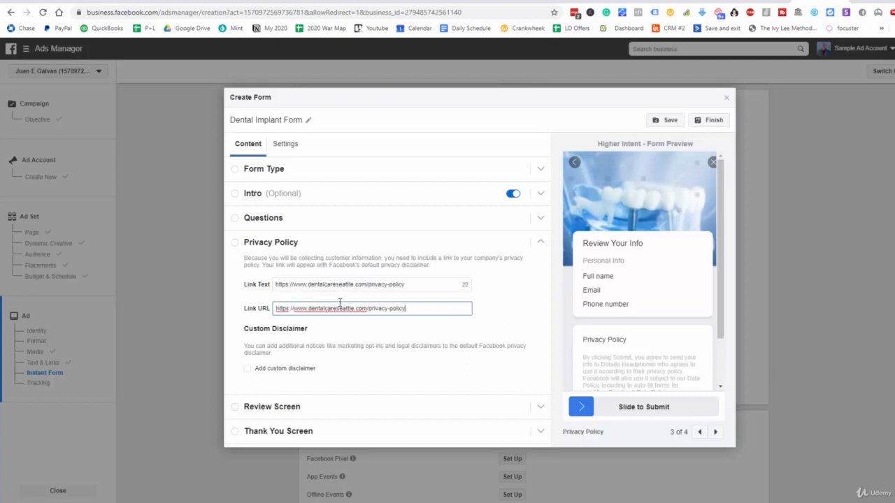
pyautogui.tripleClick(400, 285)
pyautogui.write('Priva')
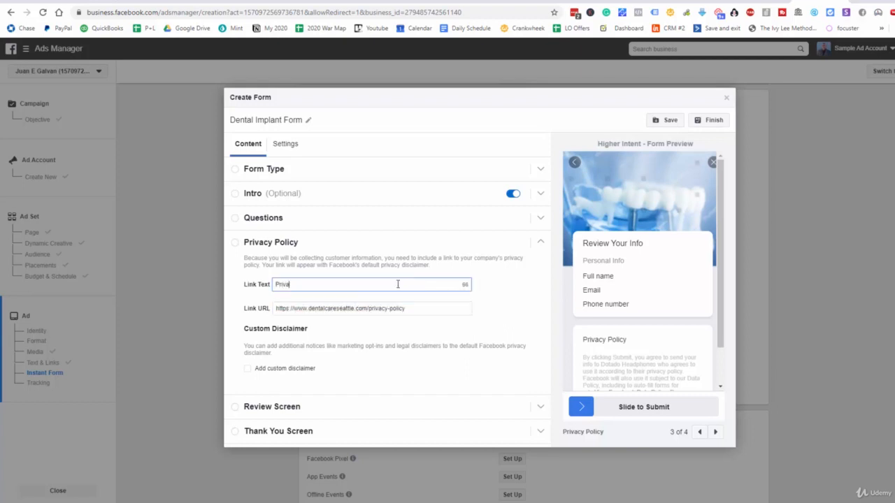
pyautogui.write('cy Policy')
# Replace the first "Dotado Headphones" in the thank you screen's description with "XYZ Dental Services".
pyautogui.click(377, 405)
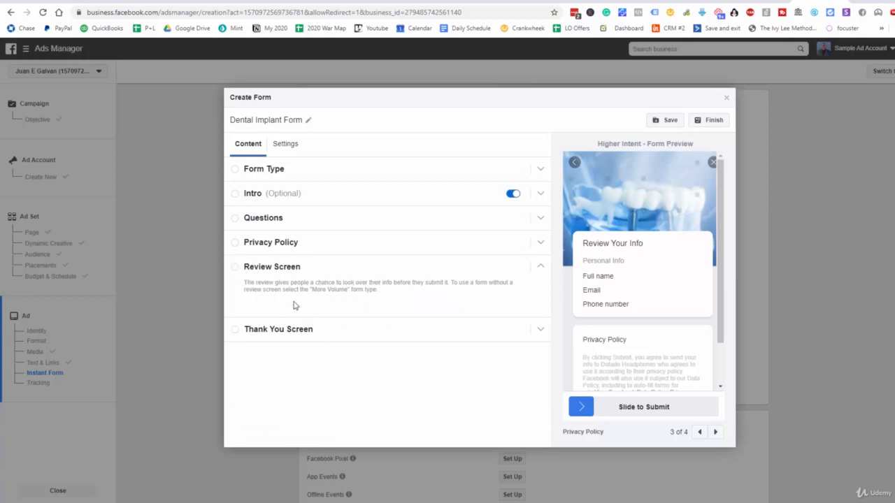
pyautogui.click(300, 332)
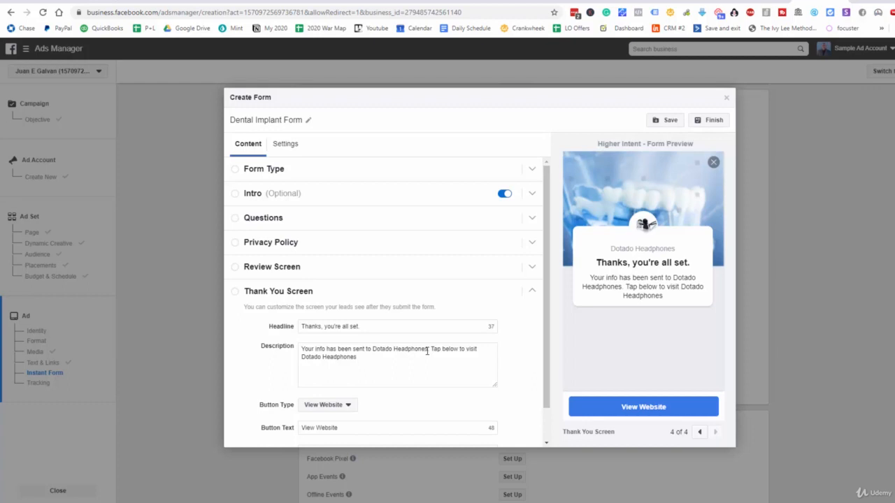
pyautogui.moveTo(425, 349); pyautogui.dragTo(364, 349)
pyautogui.click(399, 349)
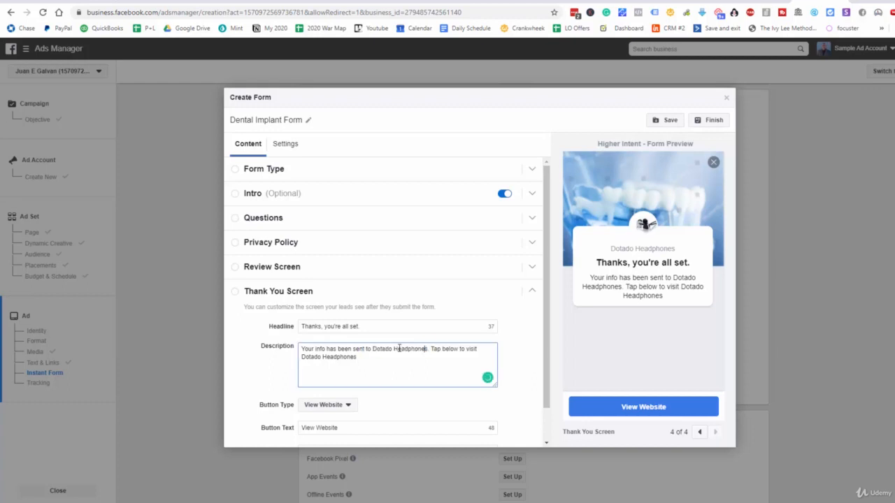
pyautogui.moveTo(427, 349); pyautogui.dragTo(373, 349)
pyautogui.write('XYZ ')
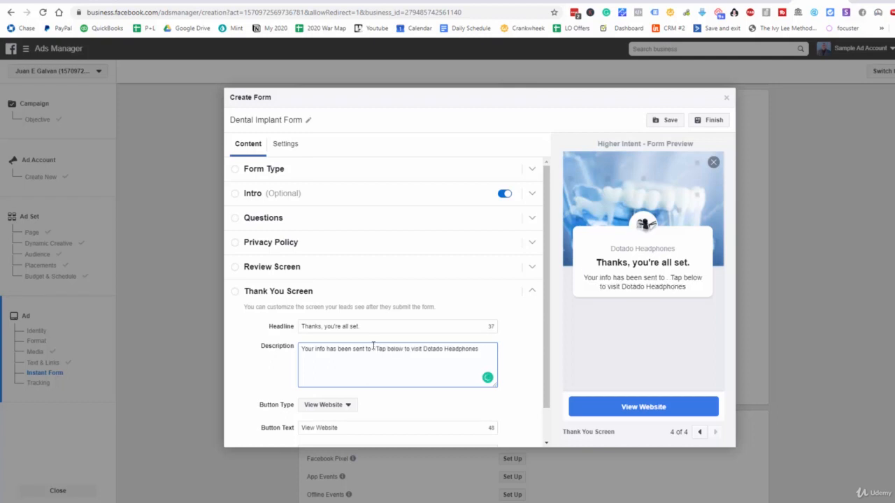
pyautogui.write('Dental S')
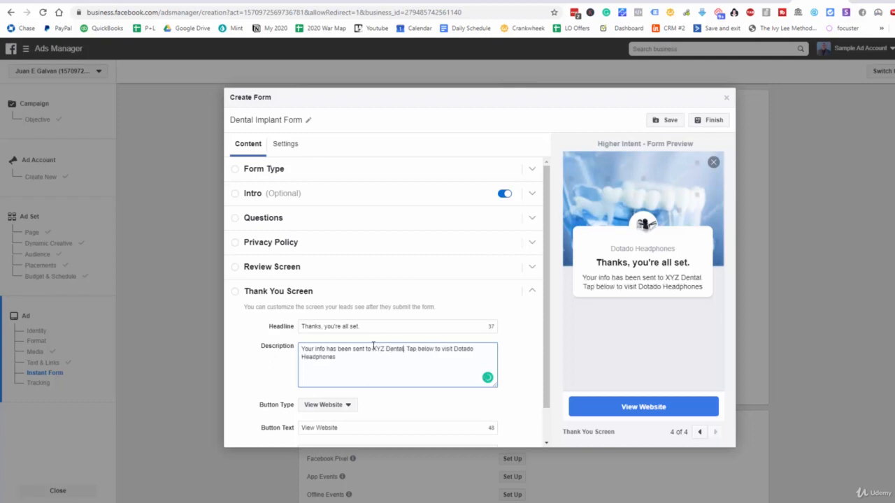
pyautogui.write('ervices')
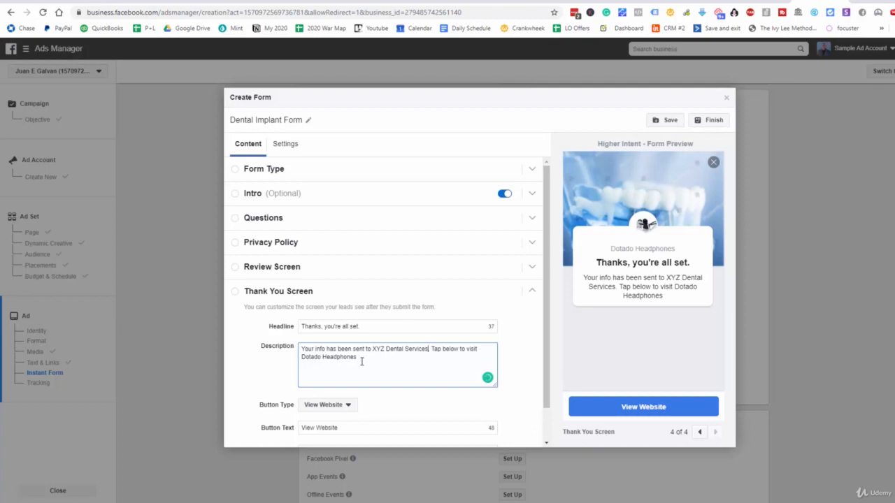
# Reopen the form's Intro and Form Type sections to review their settings.
pyautogui.scroll(-1, 406, 376)
pyautogui.scroll(1, 464, 389)
pyautogui.click(535, 199)
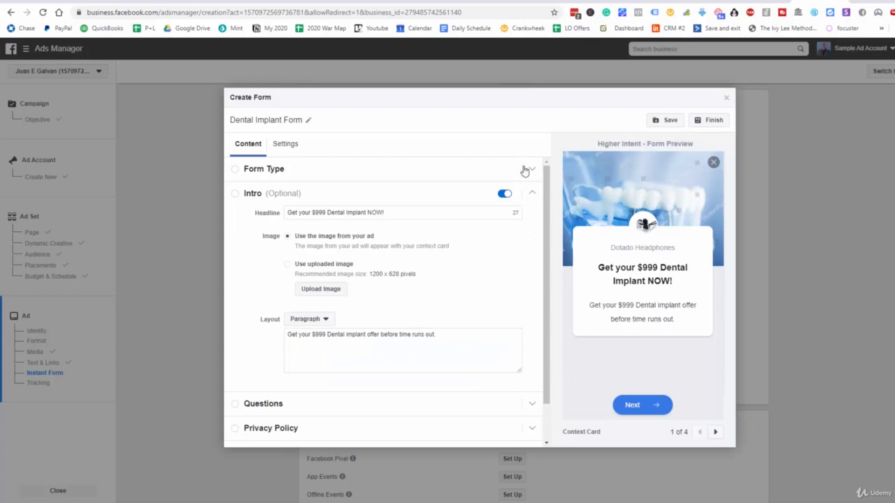
pyautogui.click(529, 170)
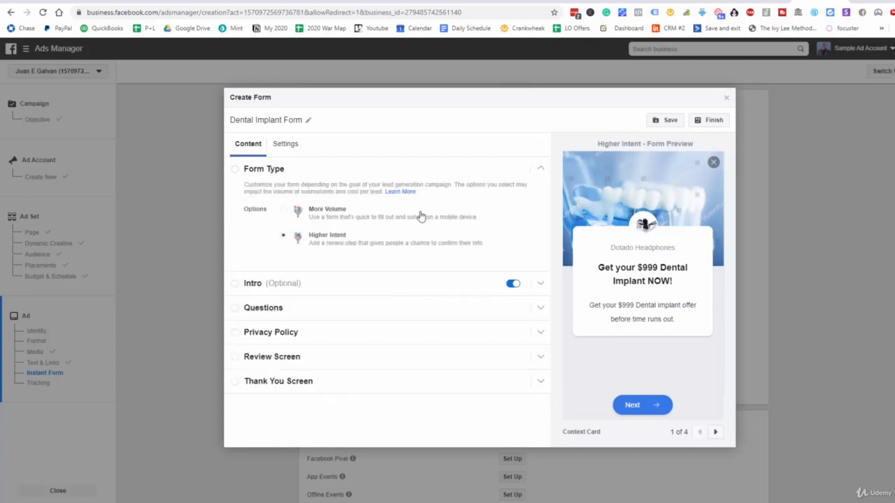